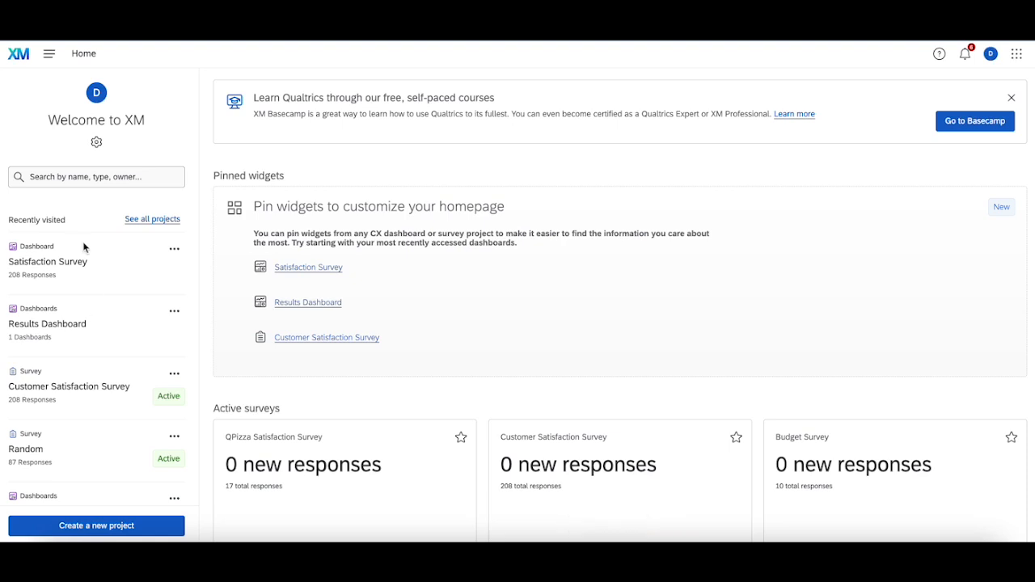
- Open the Satisfaction Survey dashboard and bring up its sharing settings
{"action": "left_click", "coordinate": [76, 262]}
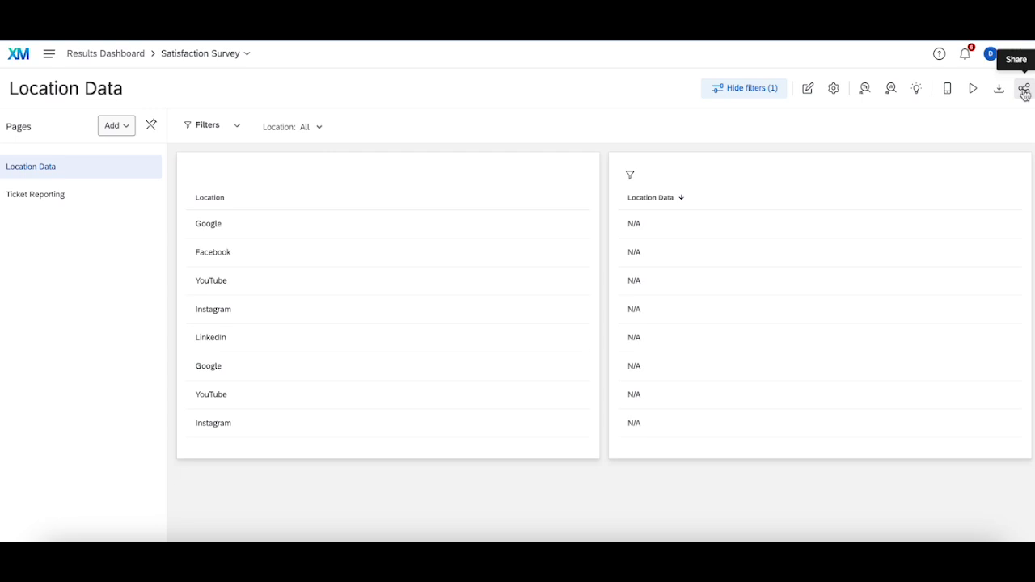
{"action": "left_click", "coordinate": [1024, 91]}
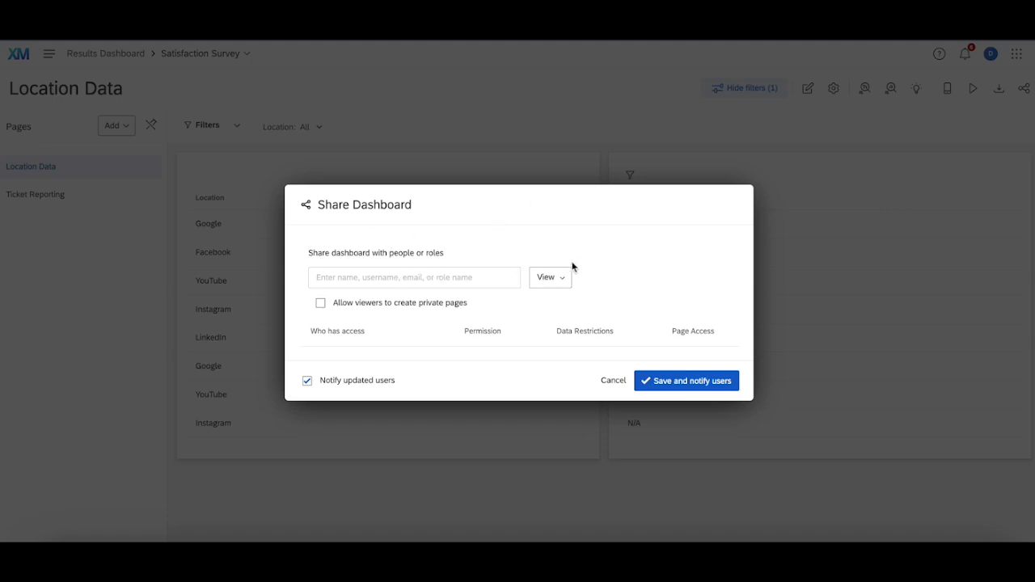
- Try the Export (JPG, PDF) permission for new people, settle on Edit, and review the permission options
{"action": "left_click", "coordinate": [551, 278]}
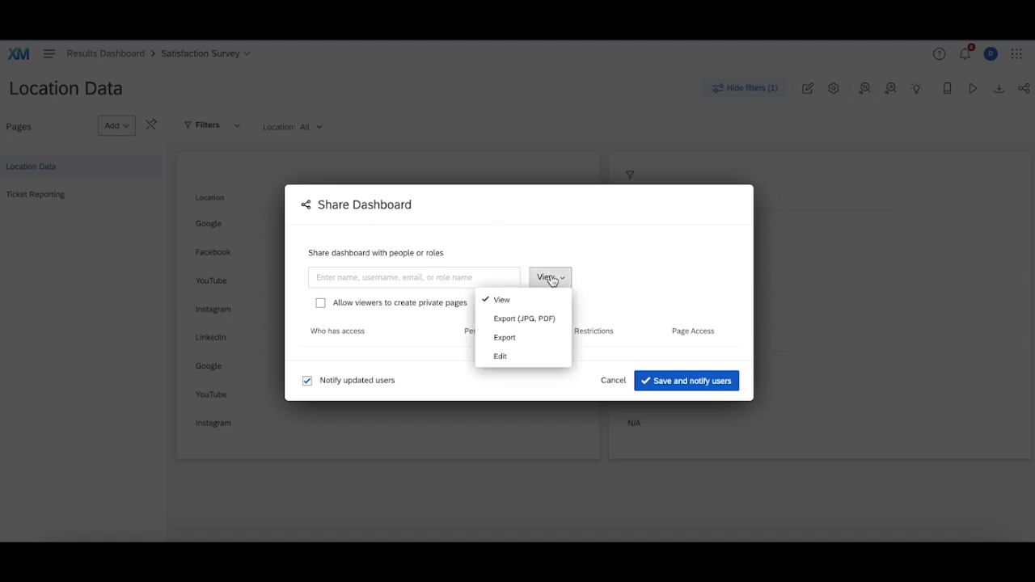
{"action": "left_click", "coordinate": [516, 318]}
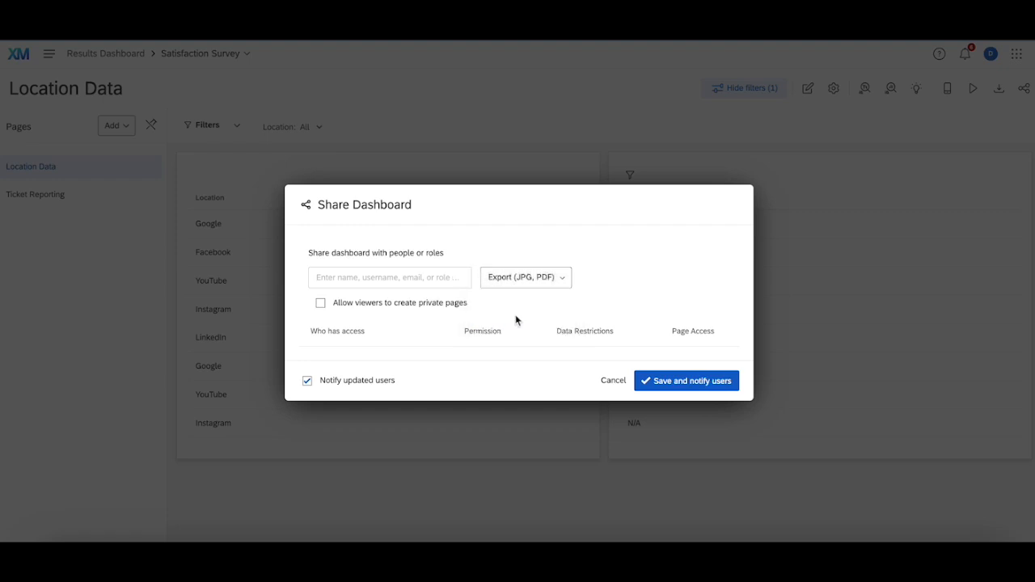
{"action": "left_click", "coordinate": [530, 279]}
{"action": "left_click", "coordinate": [526, 355]}
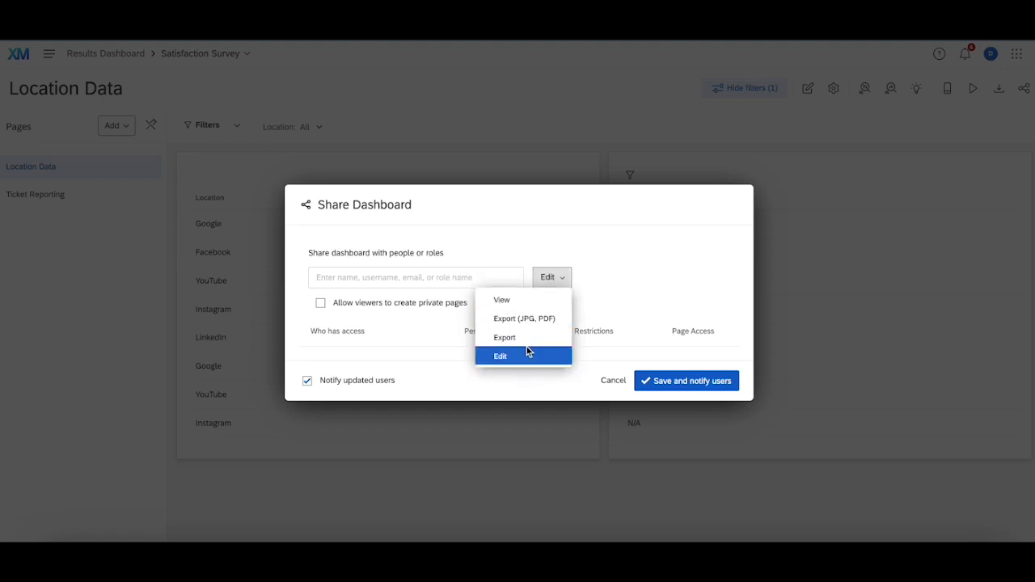
{"action": "left_click", "coordinate": [559, 279]}
{"action": "left_click", "coordinate": [630, 294]}
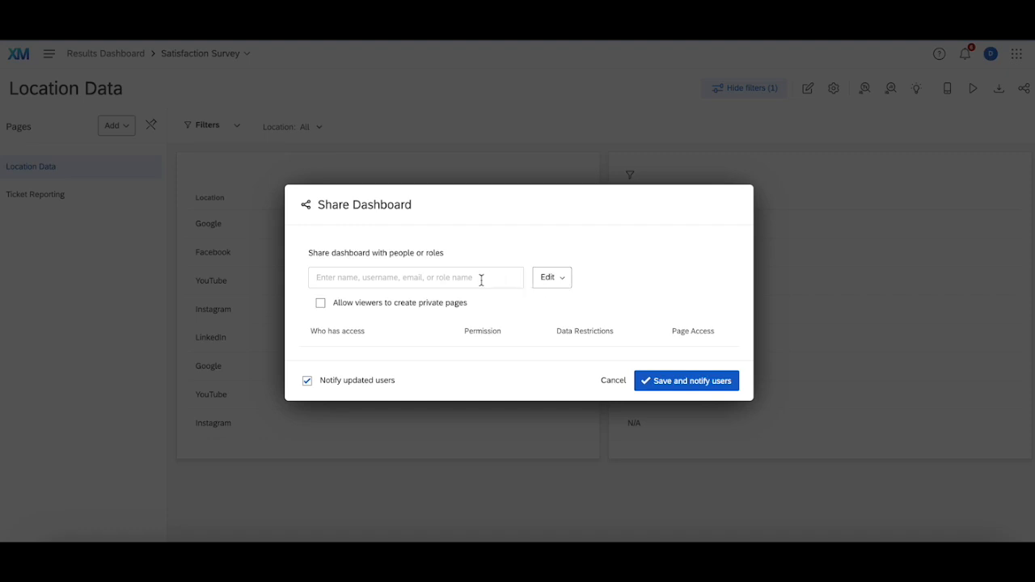
- Share the dashboard with a user by entering their full name, and set their permission to View
{"action": "left_click", "coordinate": [440, 278]}
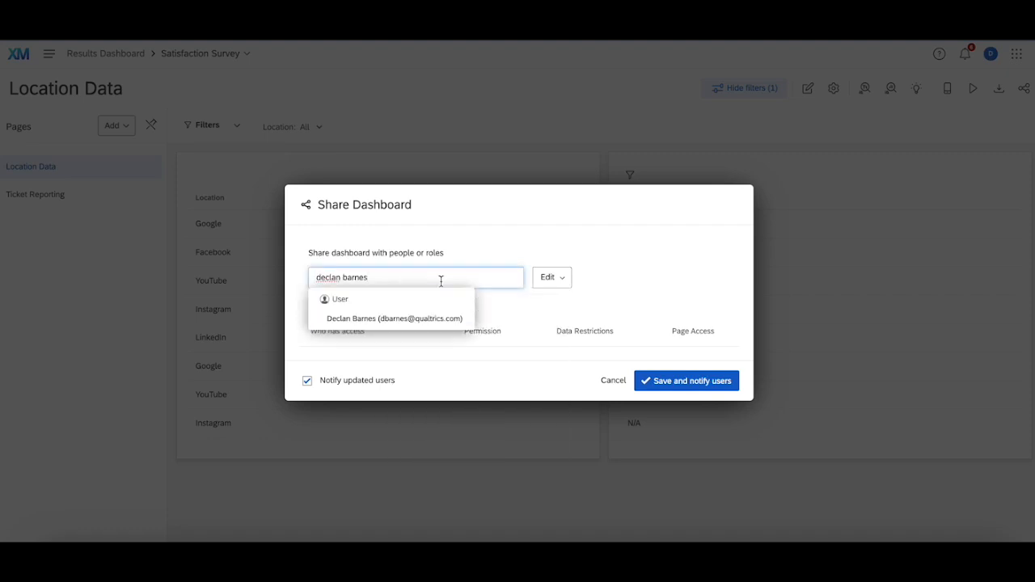
{"action": "left_click", "coordinate": [367, 318]}
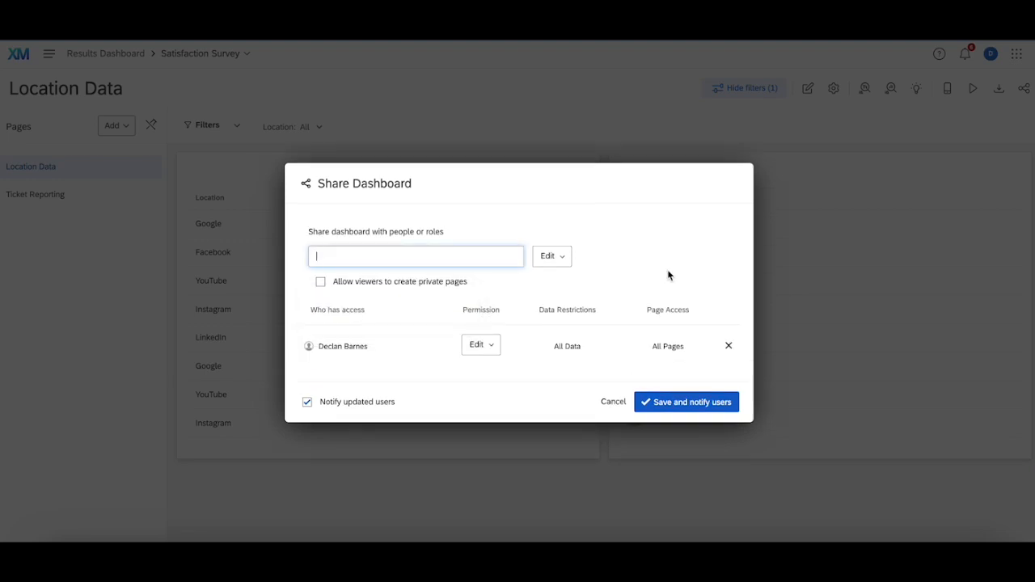
{"action": "left_click", "coordinate": [477, 347]}
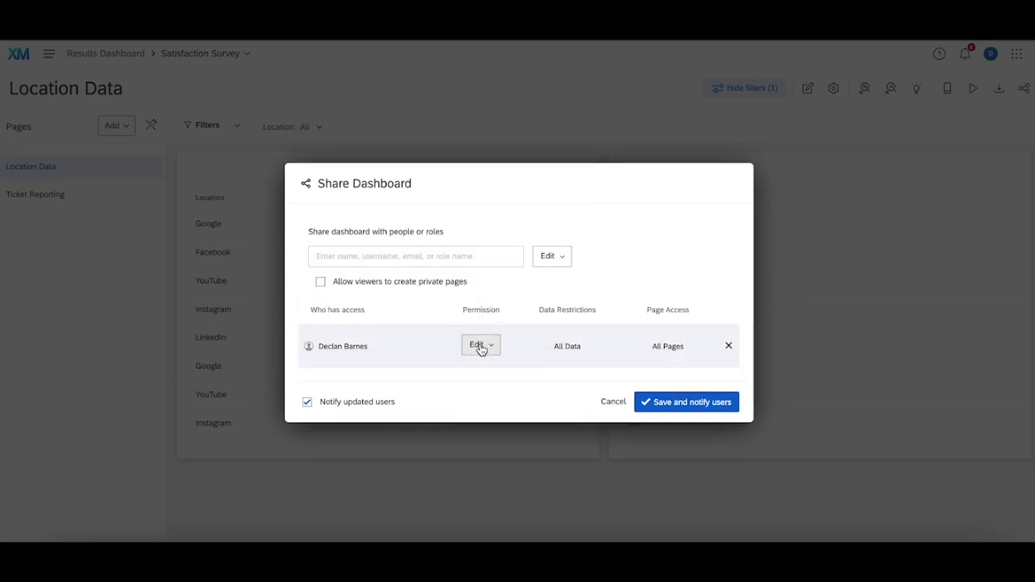
{"action": "left_click", "coordinate": [480, 348]}
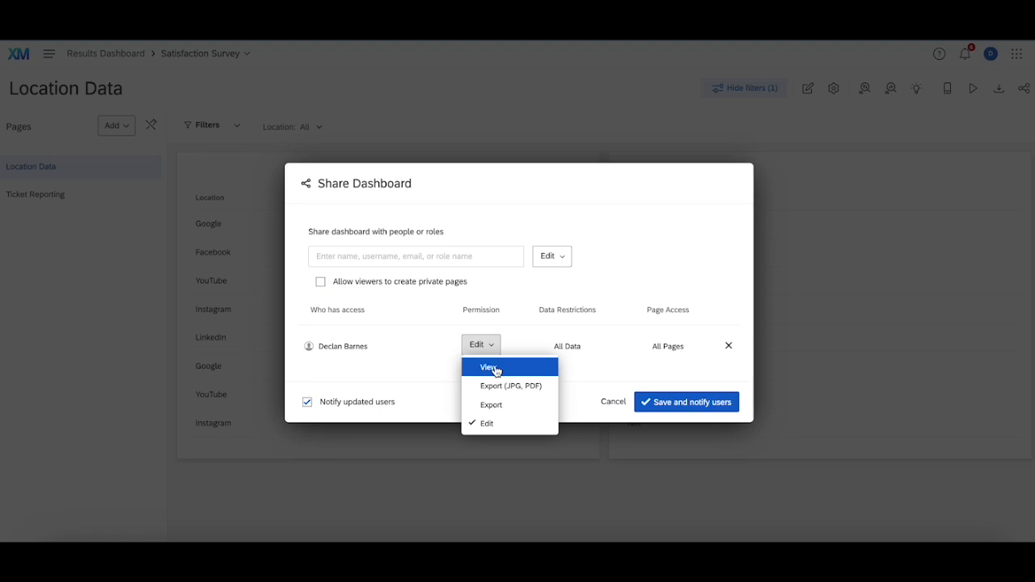
{"action": "left_click", "coordinate": [494, 369]}
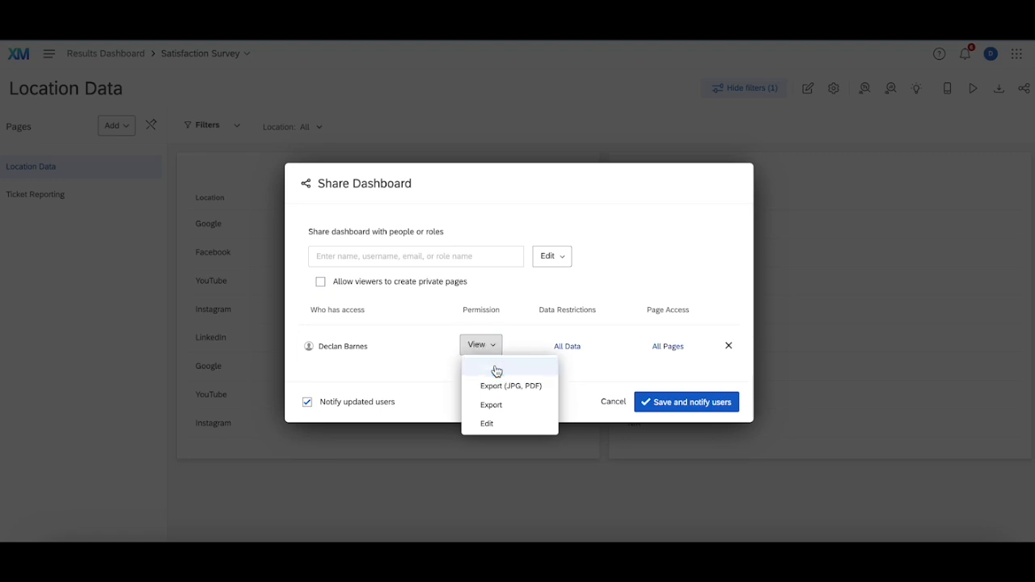
- Restrict the added user's data access to records where Location is YouTube
{"action": "left_click", "coordinate": [570, 347]}
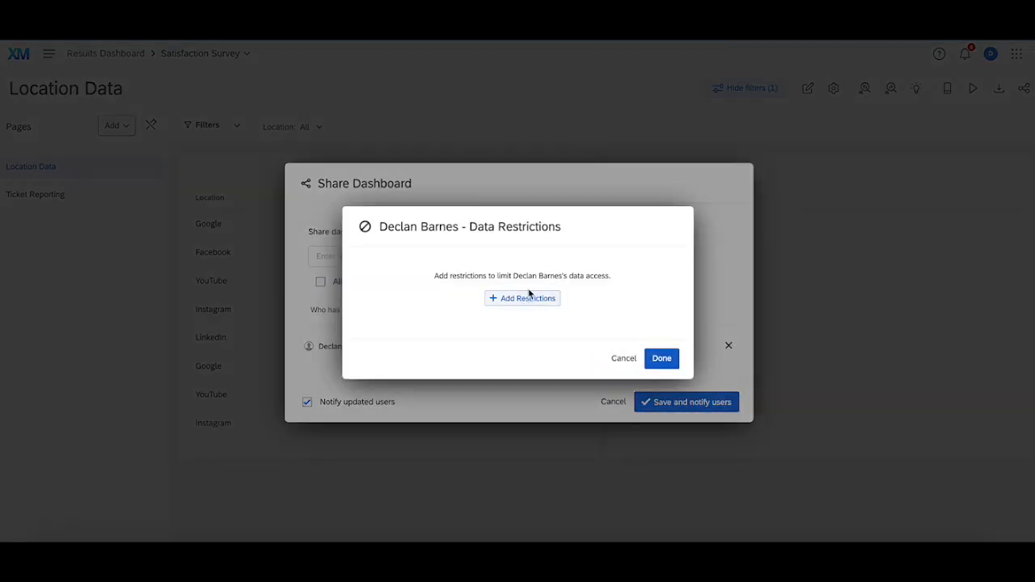
{"action": "left_click", "coordinate": [525, 297]}
{"action": "left_click", "coordinate": [395, 310]}
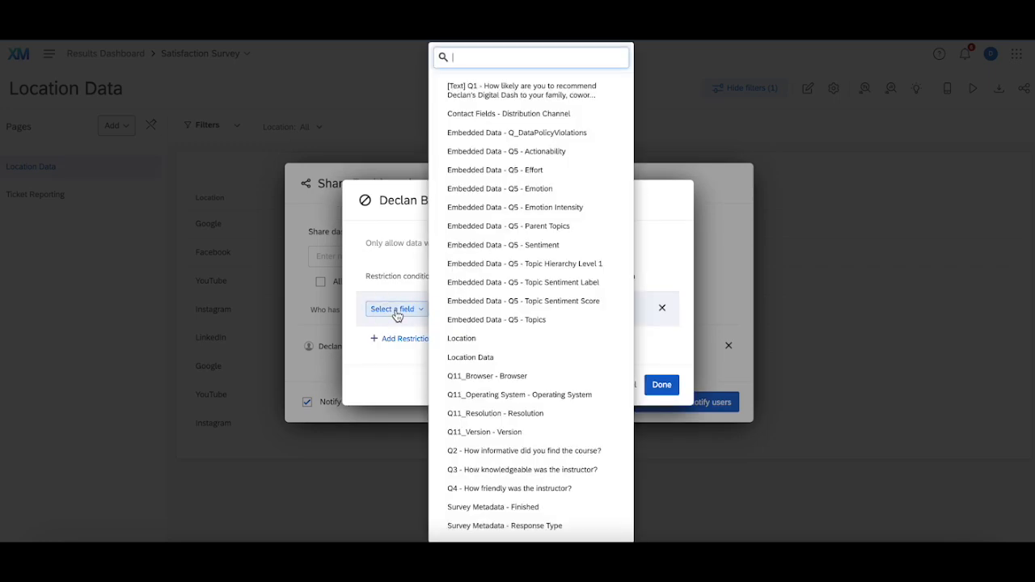
{"action": "left_click", "coordinate": [484, 339]}
{"action": "left_click", "coordinate": [451, 312]}
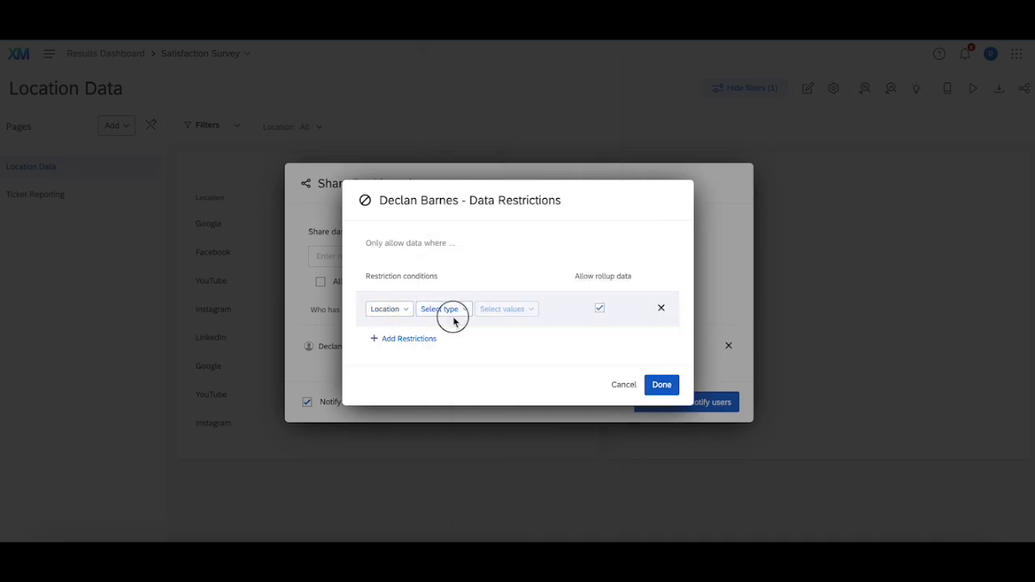
{"action": "left_click", "coordinate": [449, 329]}
{"action": "left_click", "coordinate": [485, 312]}
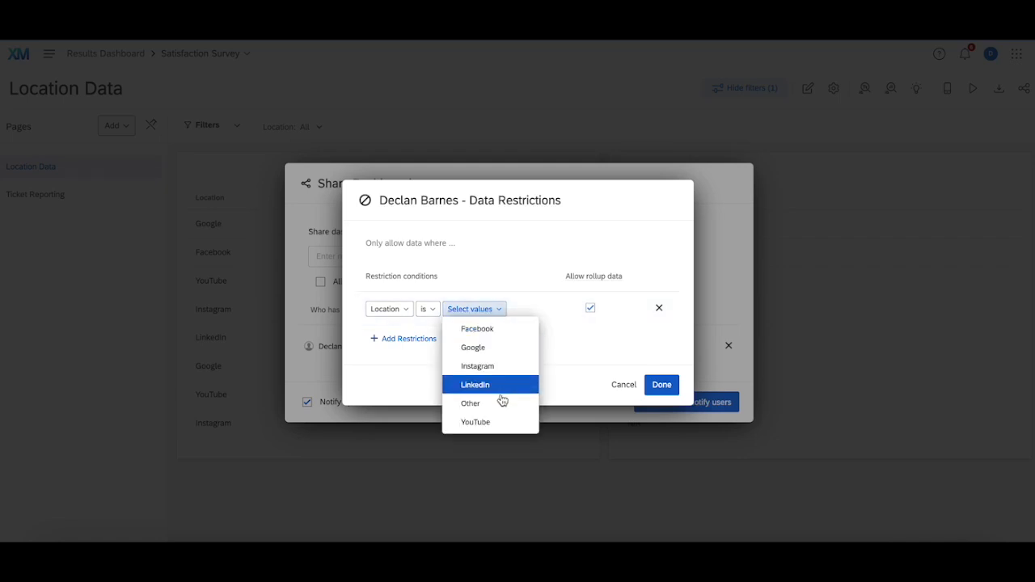
{"action": "left_click", "coordinate": [502, 429]}
{"action": "left_click", "coordinate": [661, 385]}
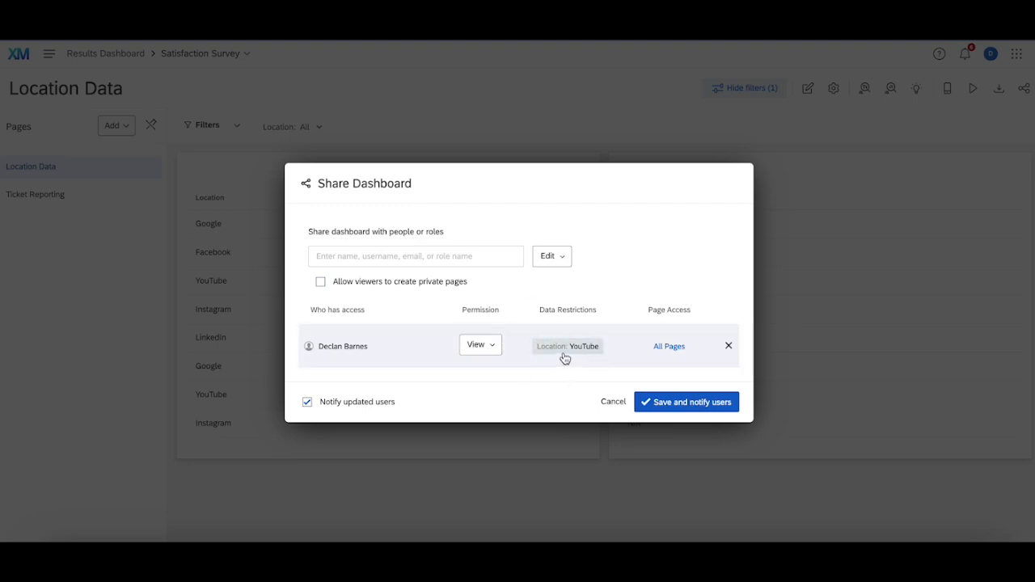
- Limit the user's page access to Location Data by excluding Ticket Reporting
{"action": "left_click", "coordinate": [674, 350]}
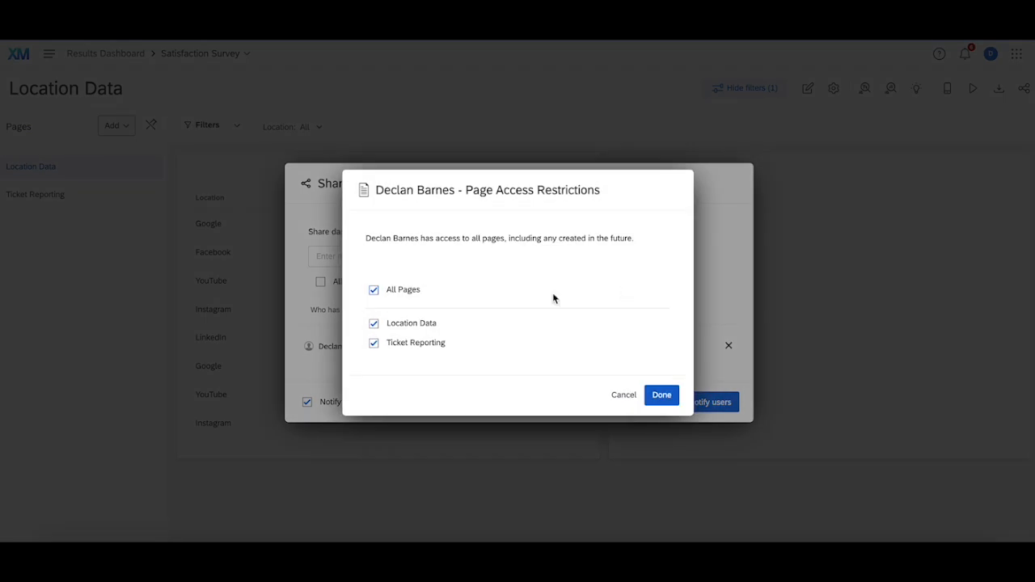
{"action": "left_click", "coordinate": [375, 344]}
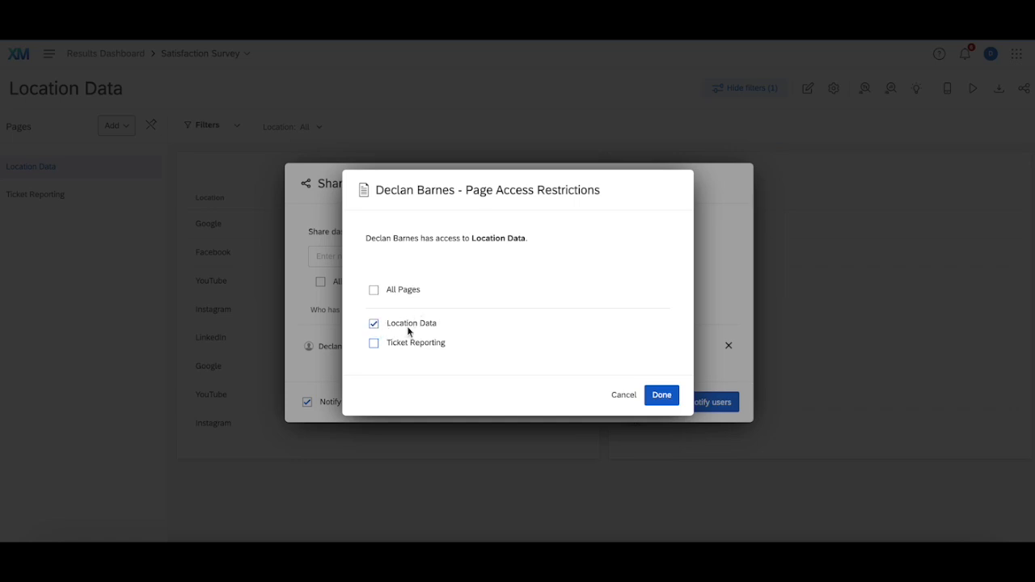
{"action": "left_click", "coordinate": [671, 394]}
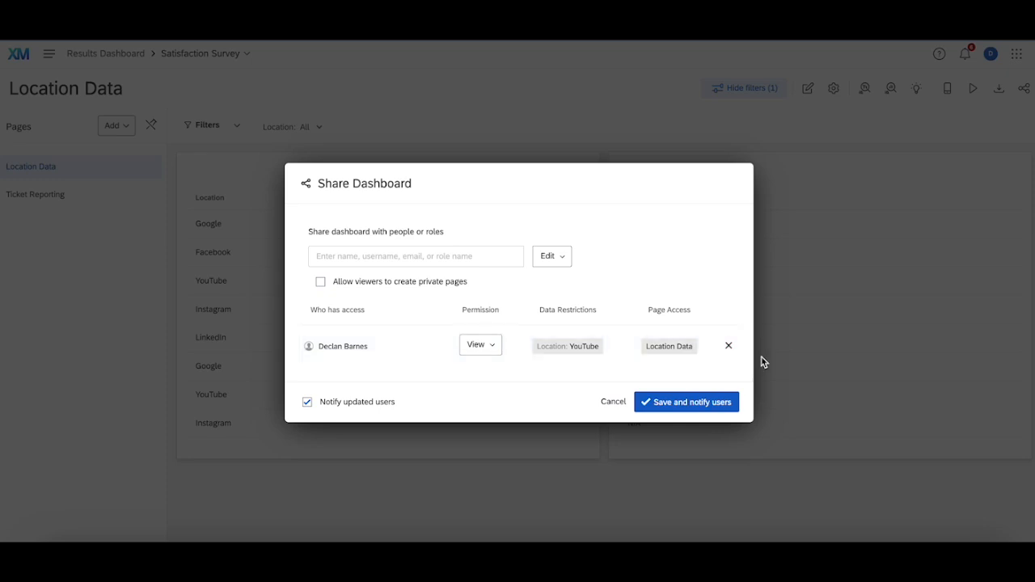
- Remove the user from the sharing list and add the same user again with Edit permission
{"action": "left_click", "coordinate": [728, 345]}
{"action": "left_click", "coordinate": [415, 275]}
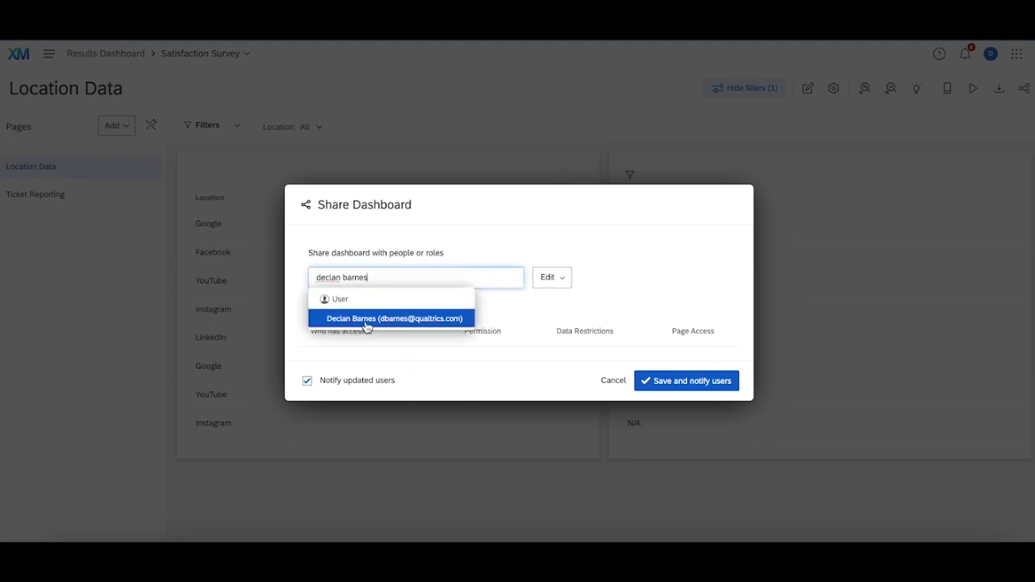
{"action": "left_click", "coordinate": [363, 320]}
- Select Edit as the re-added user's permission and cancel sharing without saving
{"action": "left_click", "coordinate": [481, 349]}
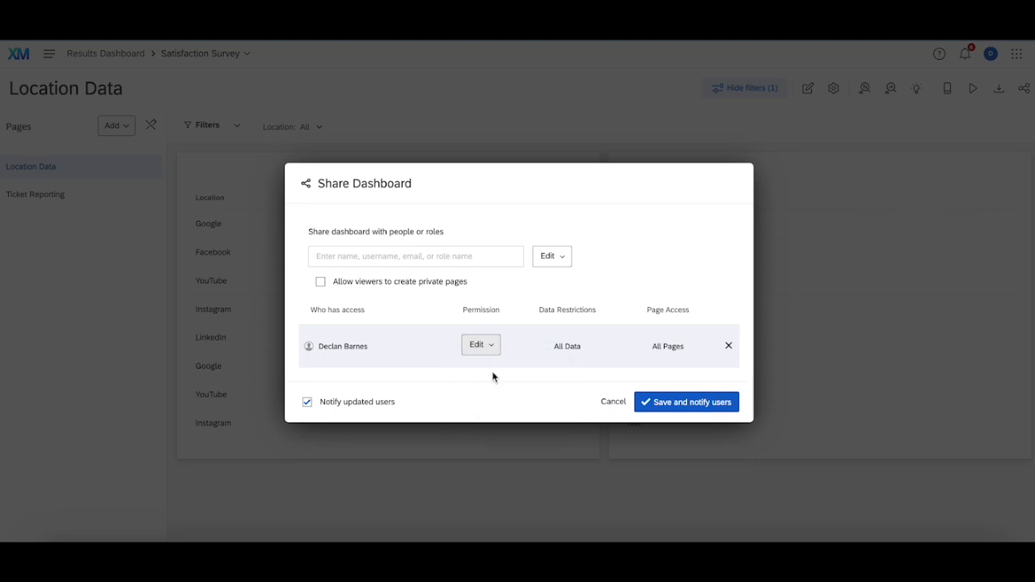
{"action": "left_click", "coordinate": [490, 348]}
{"action": "left_click", "coordinate": [502, 426]}
{"action": "triple_click", "coordinate": [565, 344]}
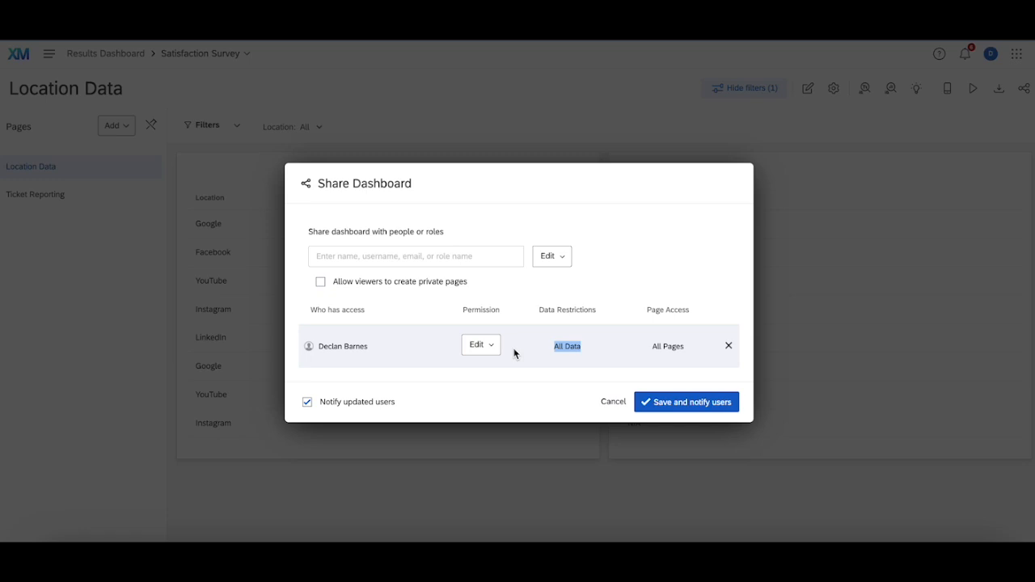
{"action": "left_click", "coordinate": [618, 408]}
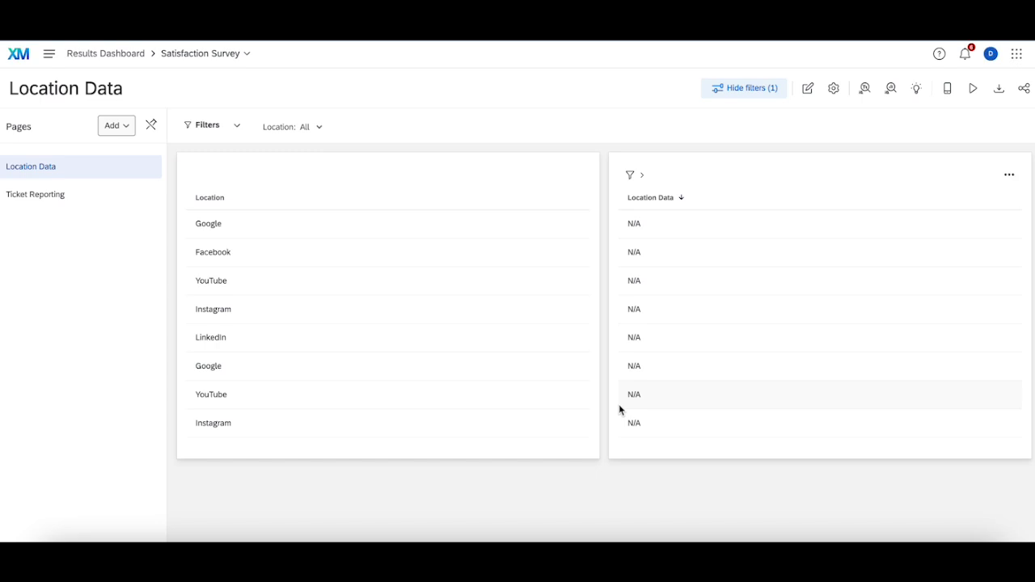
- Reopen the dashboard's sharing settings and add the Admin Test role found by searching "admin test"
{"action": "left_click", "coordinate": [1024, 90]}
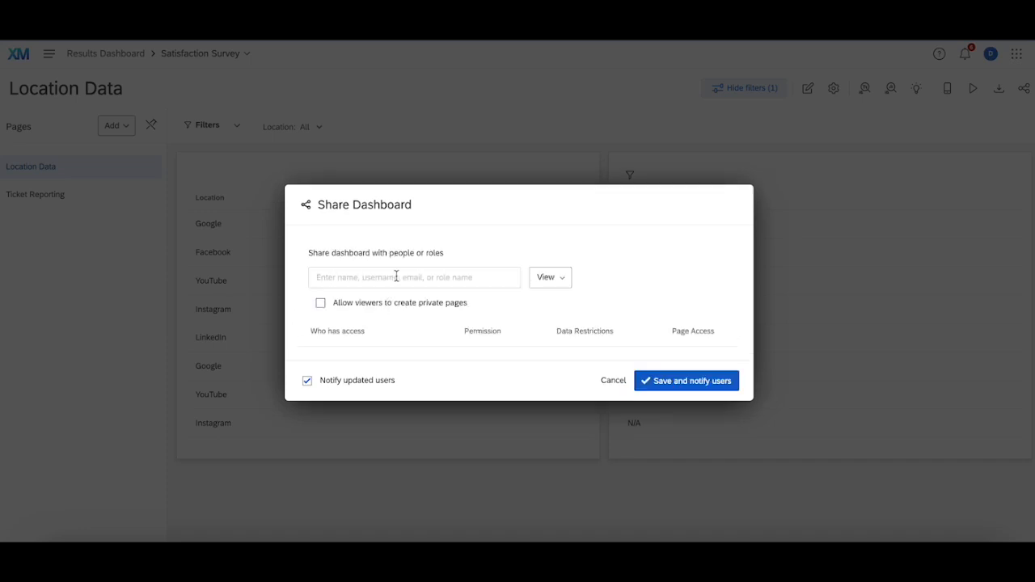
{"action": "left_click", "coordinate": [396, 277]}
{"action": "type", "text": "admin"}
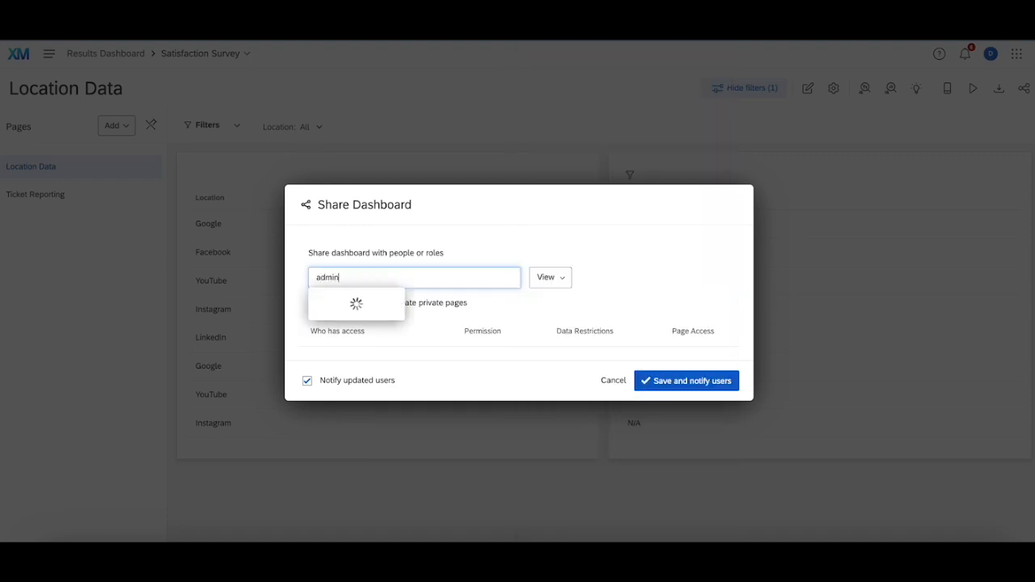
{"action": "type", "text": " test"}
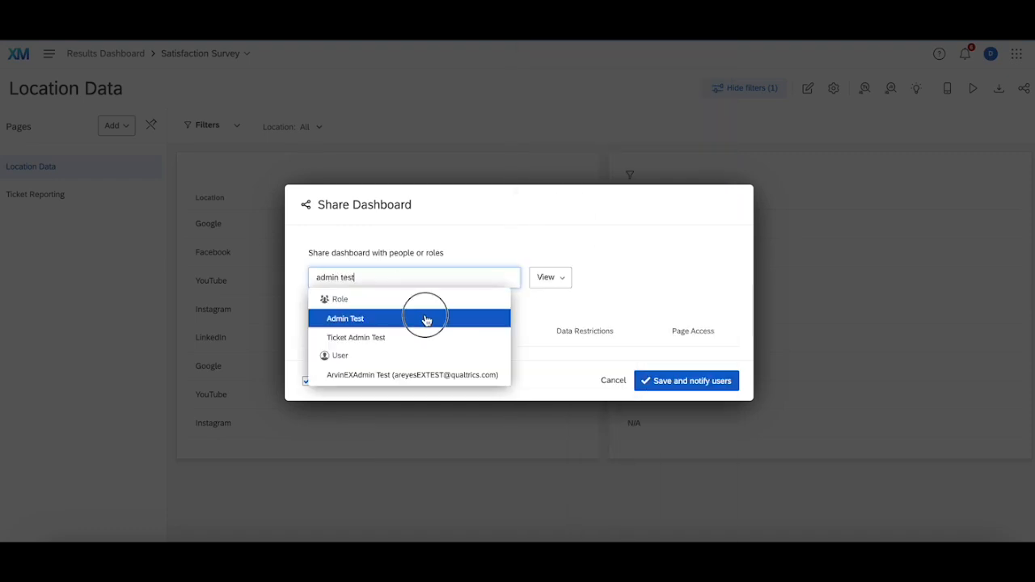
{"action": "left_click", "coordinate": [427, 320]}
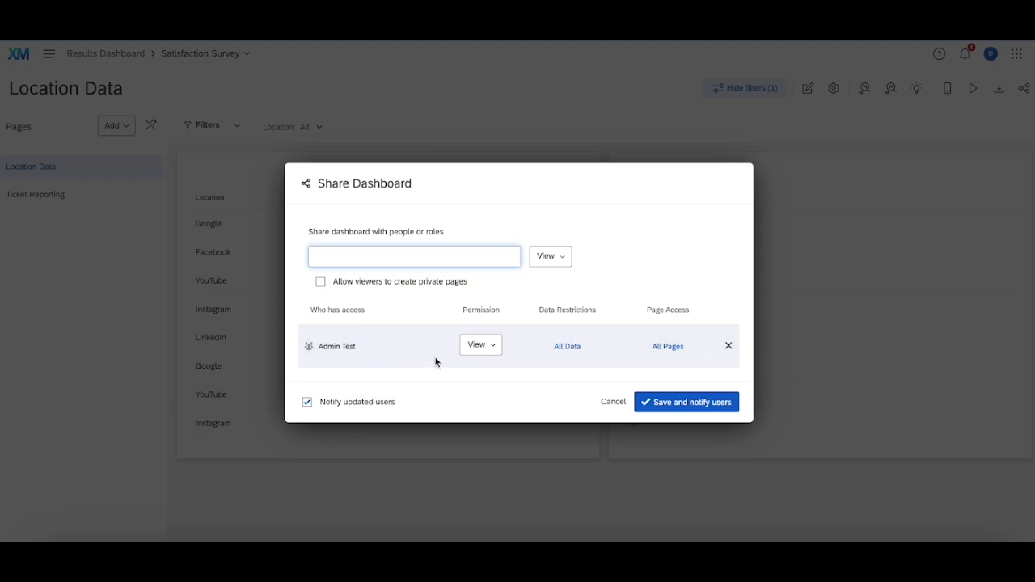
- Set the Admin Test role's permission to Export
{"action": "left_click", "coordinate": [482, 350]}
{"action": "left_click", "coordinate": [485, 346]}
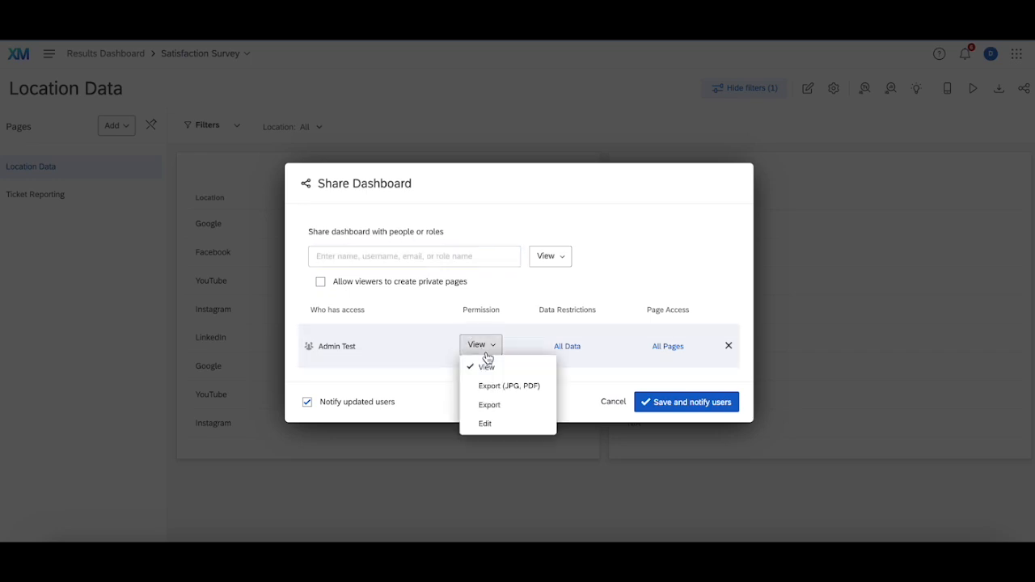
{"action": "left_click", "coordinate": [499, 408]}
- Restrict the Admin Test role's data access to records where Location is Instagram
{"action": "left_click", "coordinate": [566, 346]}
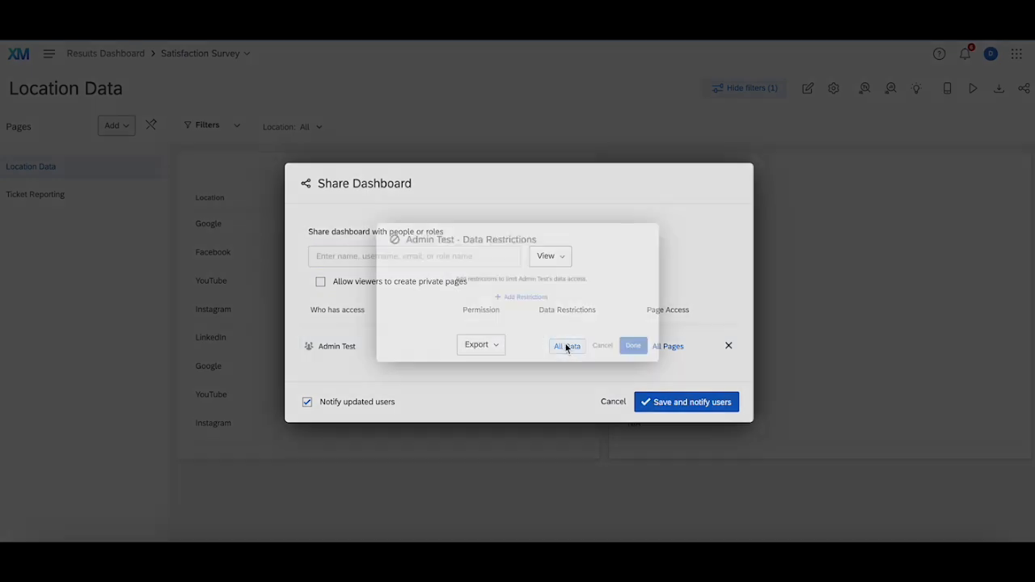
{"action": "left_click", "coordinate": [549, 300]}
{"action": "left_click", "coordinate": [401, 309]}
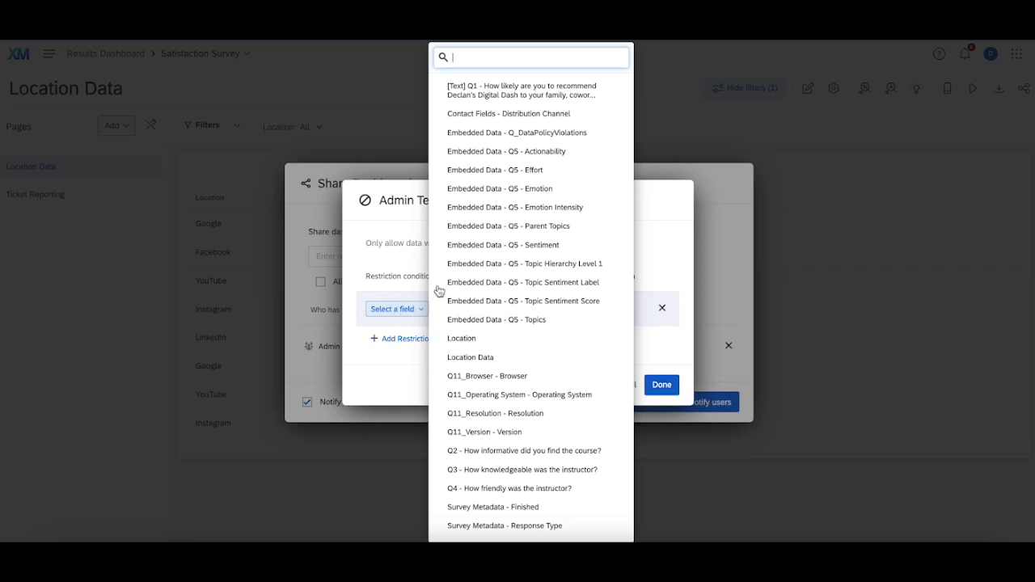
{"action": "left_click", "coordinate": [500, 338]}
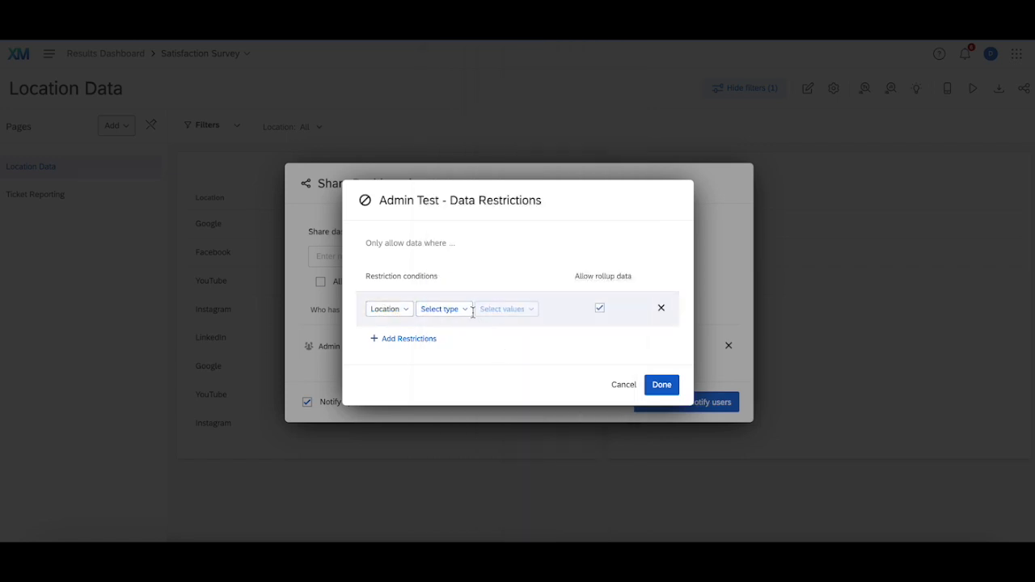
{"action": "left_click", "coordinate": [453, 309]}
{"action": "left_click", "coordinate": [457, 330]}
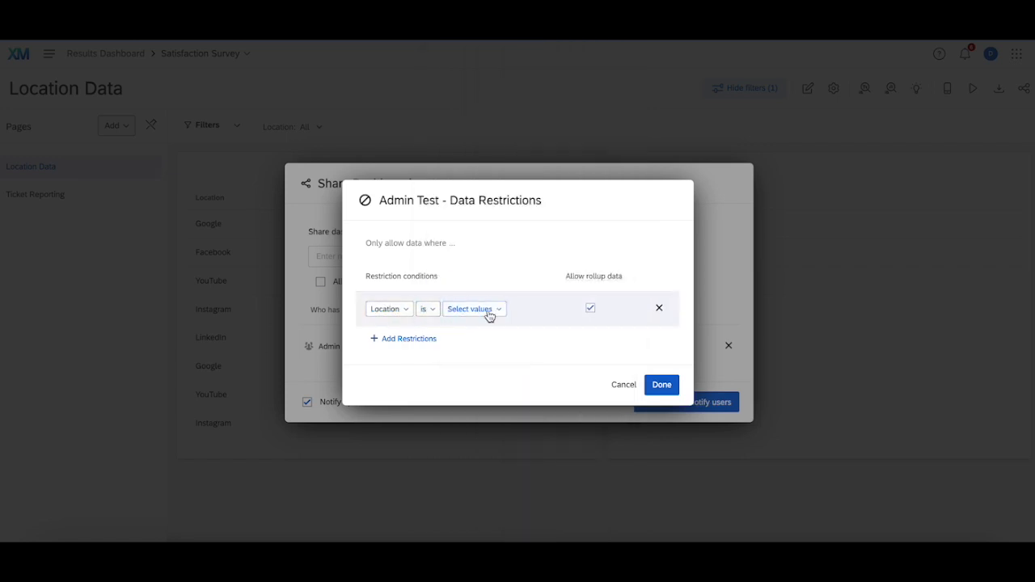
{"action": "left_click", "coordinate": [489, 315]}
{"action": "left_click", "coordinate": [504, 370]}
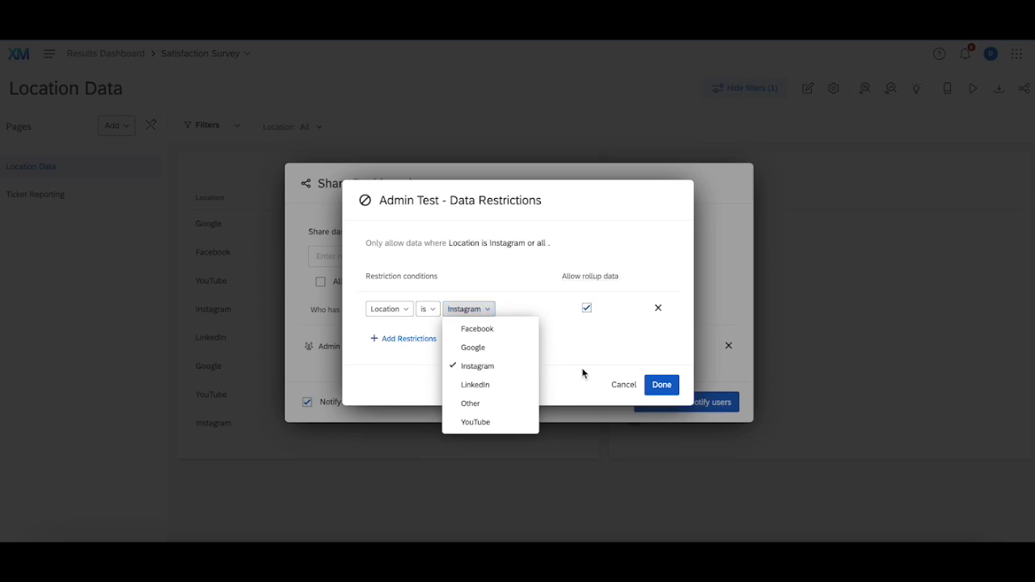
{"action": "left_click", "coordinate": [666, 383]}
- Limit the Admin Test role's page access to Ticket Reporting by excluding Location Data
{"action": "left_click", "coordinate": [672, 346]}
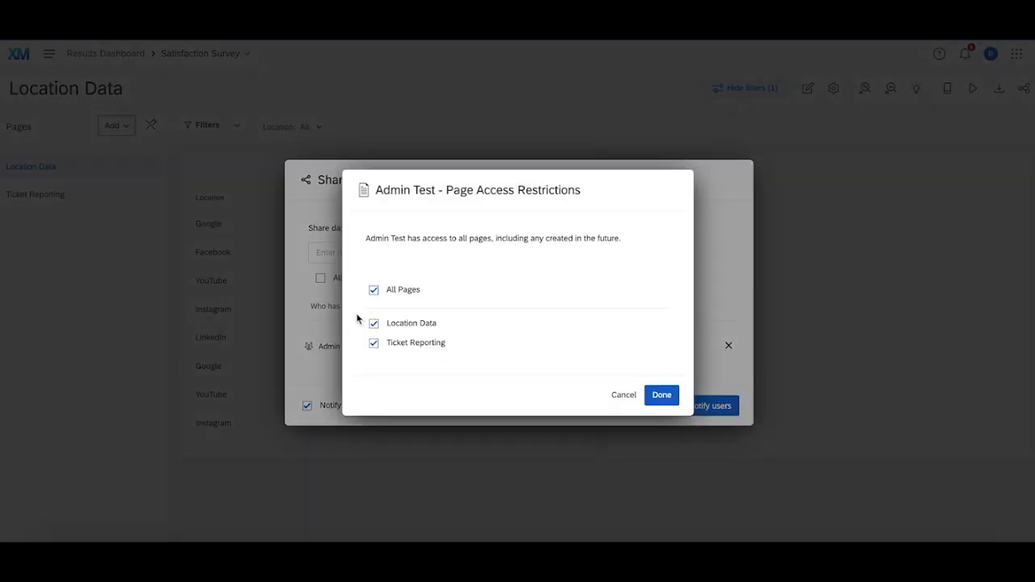
{"action": "left_click", "coordinate": [373, 323]}
{"action": "left_click", "coordinate": [660, 395]}
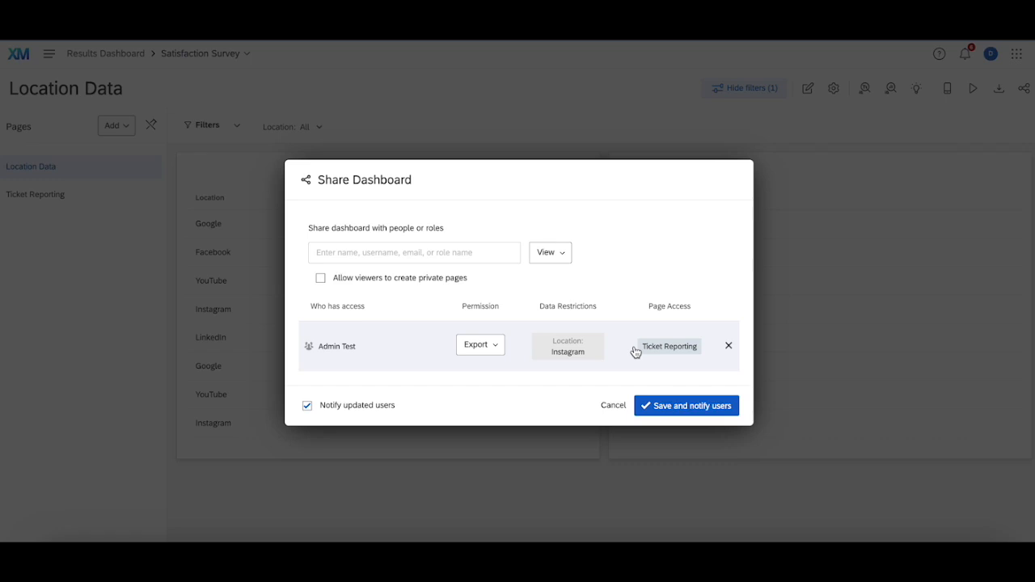
- Open the permission options for the Admin Test role
{"action": "left_click", "coordinate": [475, 348]}
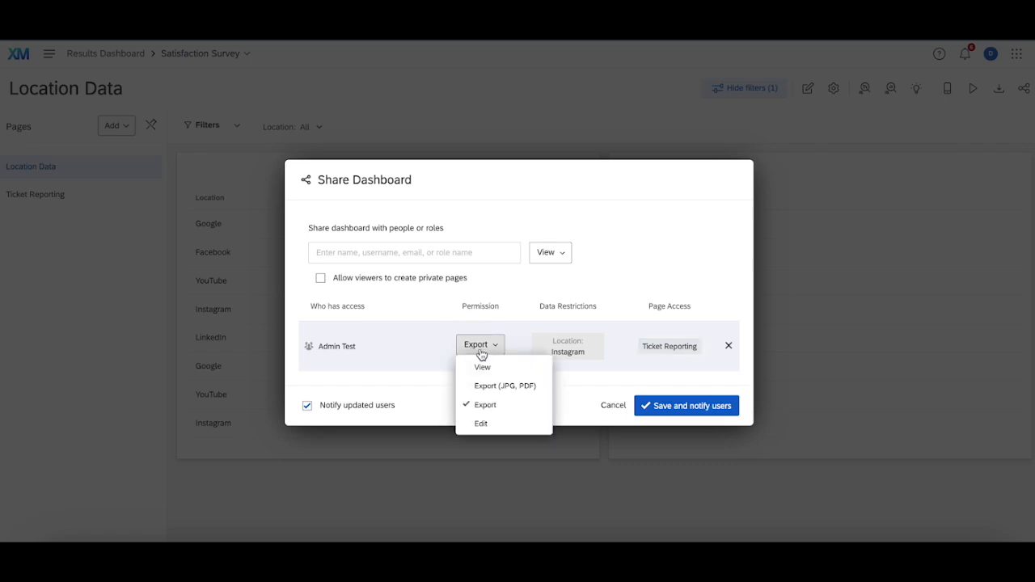